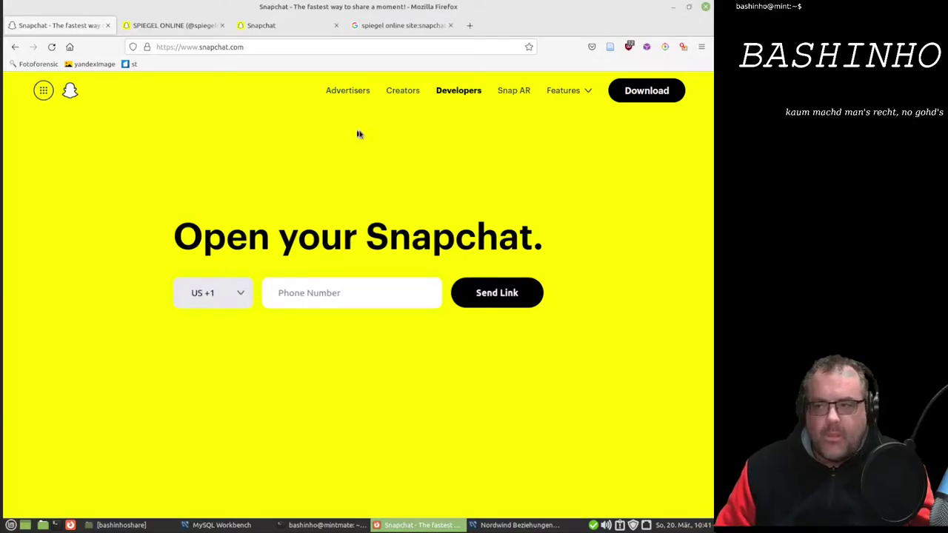
# On the SPIEGEL ONLINE profile, strip /add/ from the address and select the username spiegelonline
pyautogui.click(190, 31)
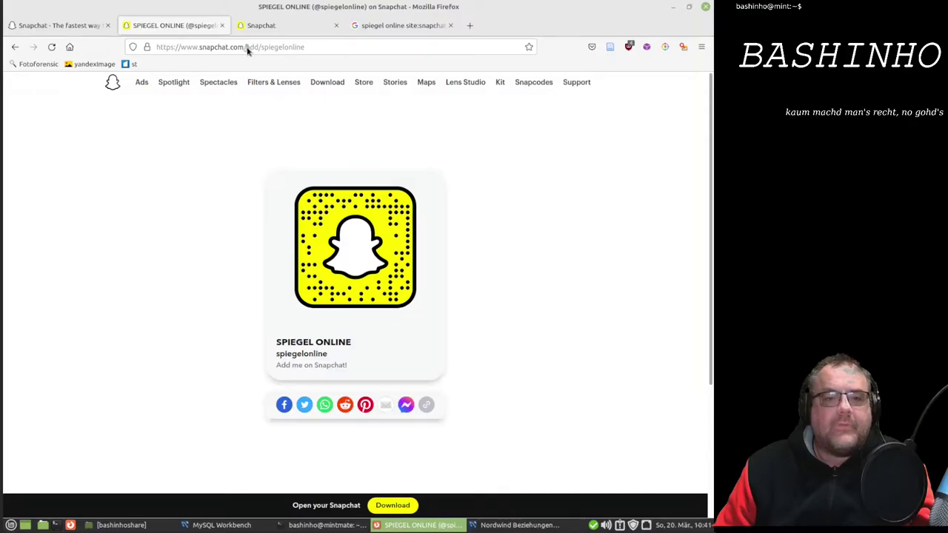
pyautogui.moveTo(247, 46)
pyautogui.mouseDown()
pyautogui.moveTo(153, 46)
pyautogui.moveTo(262, 48)
pyautogui.mouseUp()
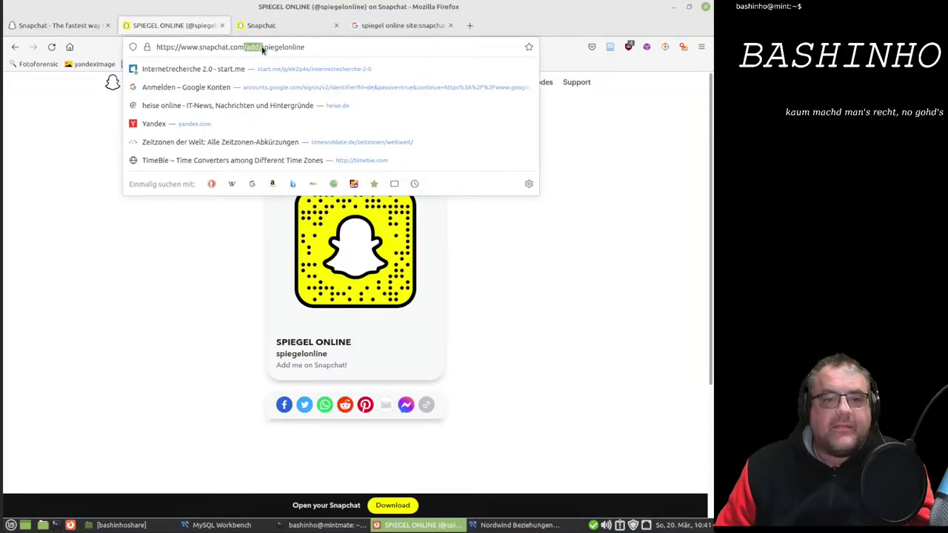
pyautogui.click(323, 46)
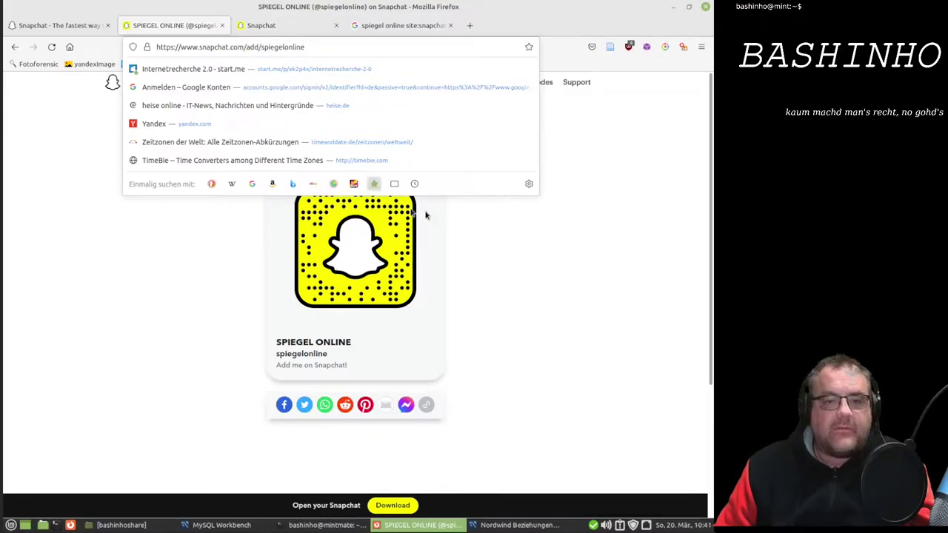
pyautogui.click(194, 264)
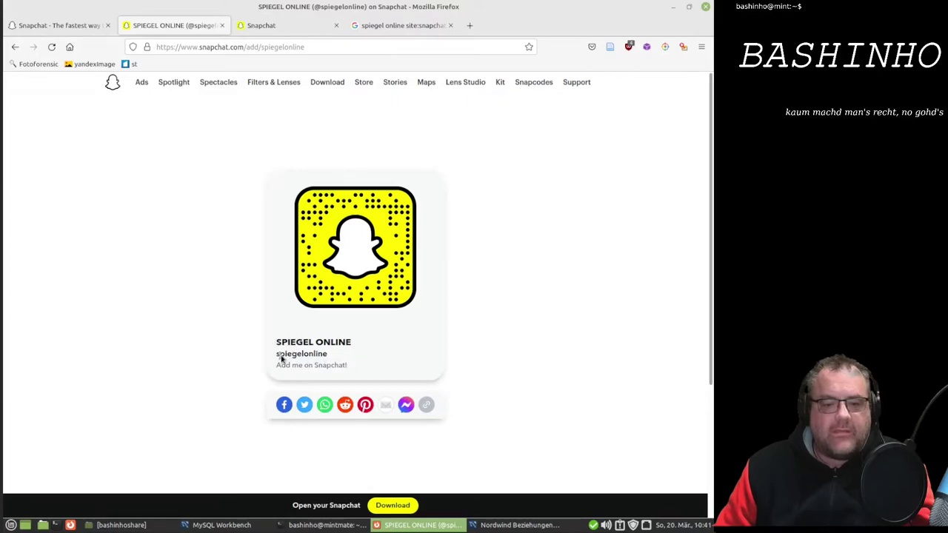
pyautogui.moveTo(277, 358); pyautogui.dragTo(341, 360)
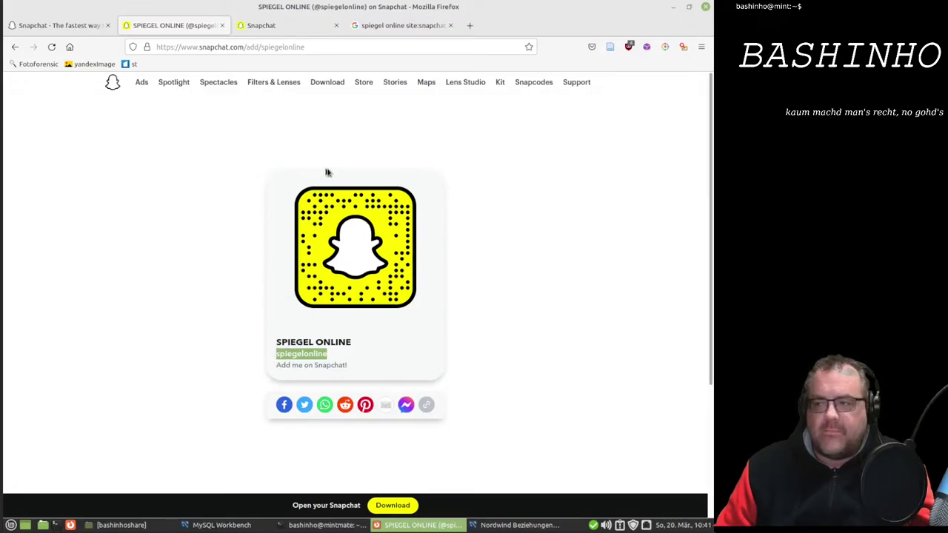
pyautogui.hotkey('ctrl', 'Tab')
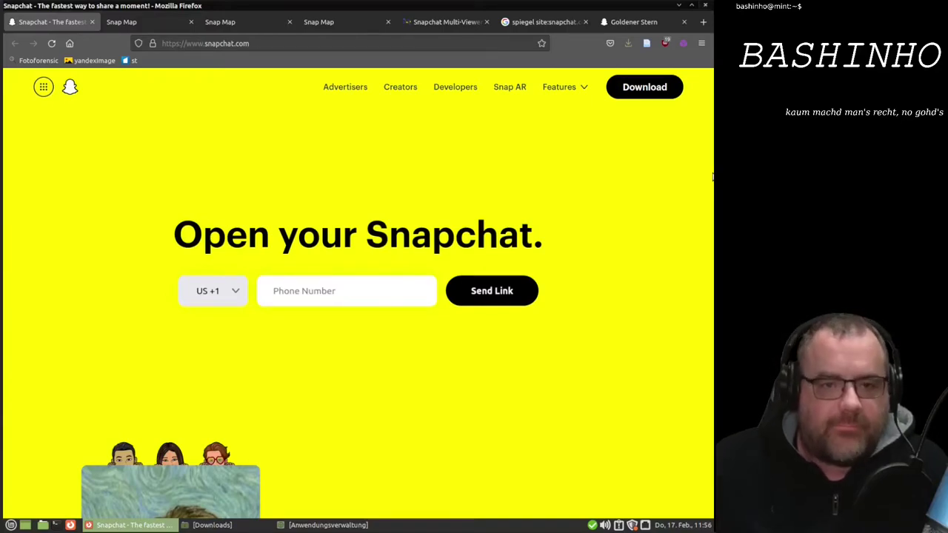
# Go to the central Stuttgart Snap Map, then play and close the snap near MAREDO Steakhaus
pyautogui.click(149, 22)
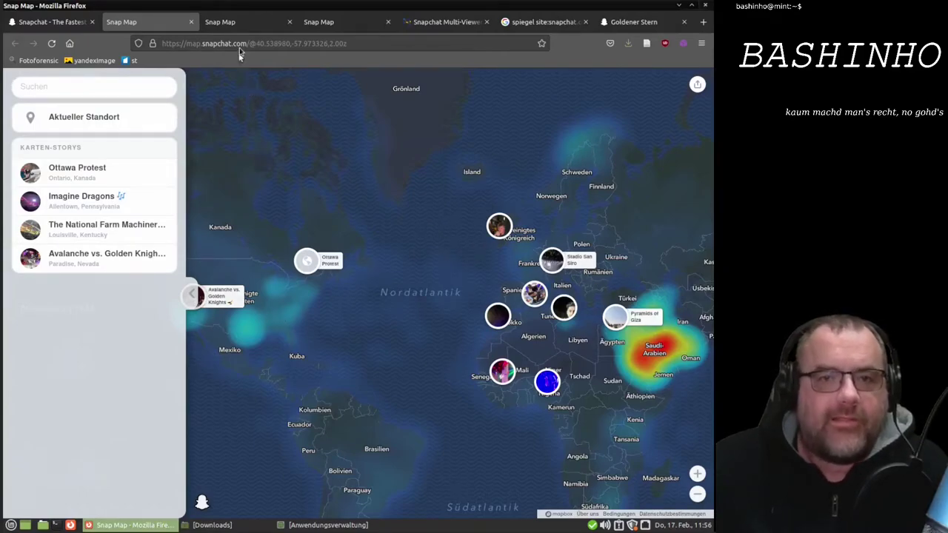
pyautogui.click(224, 27)
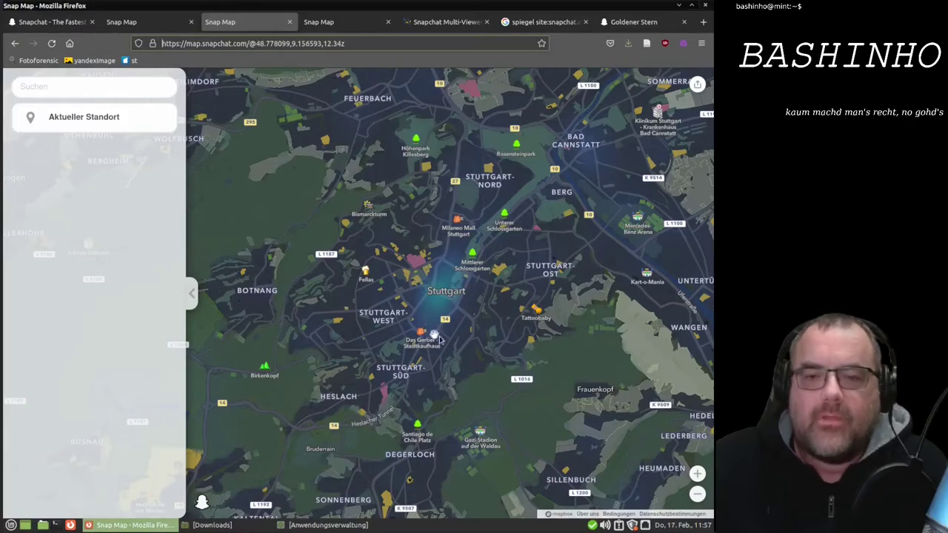
pyautogui.click(323, 27)
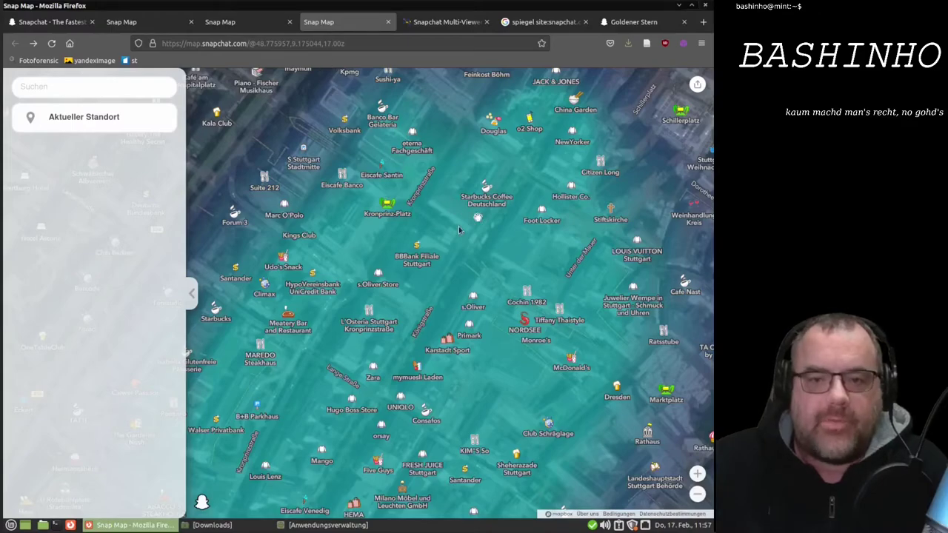
pyautogui.click(251, 379)
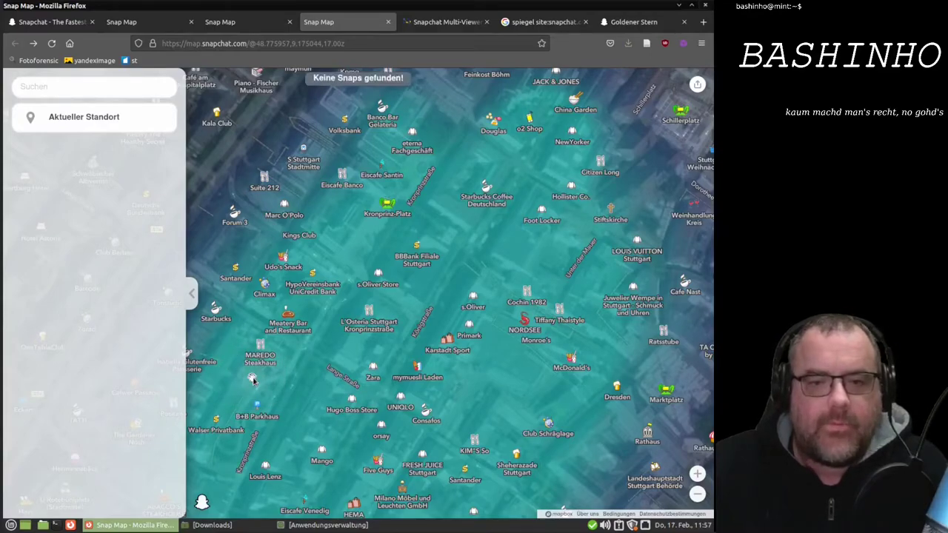
pyautogui.click(293, 354)
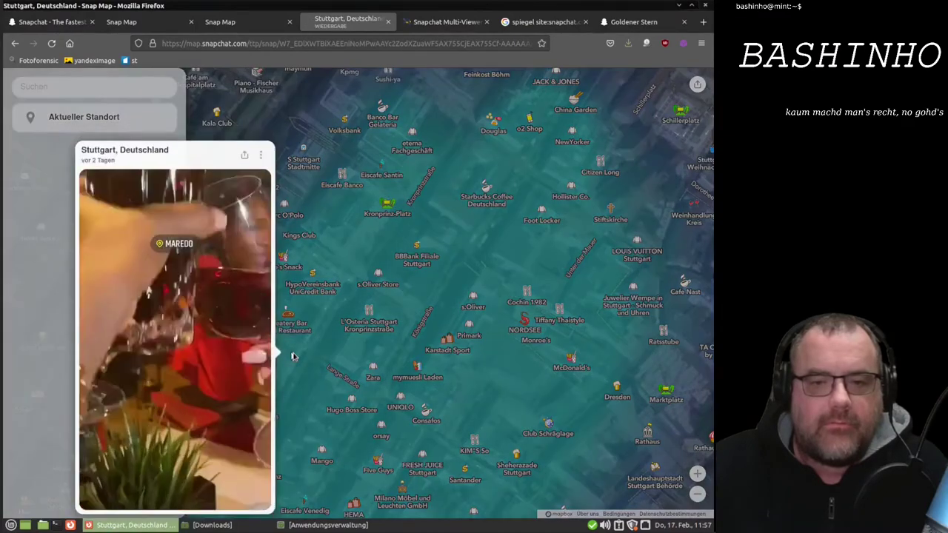
pyautogui.click(292, 355)
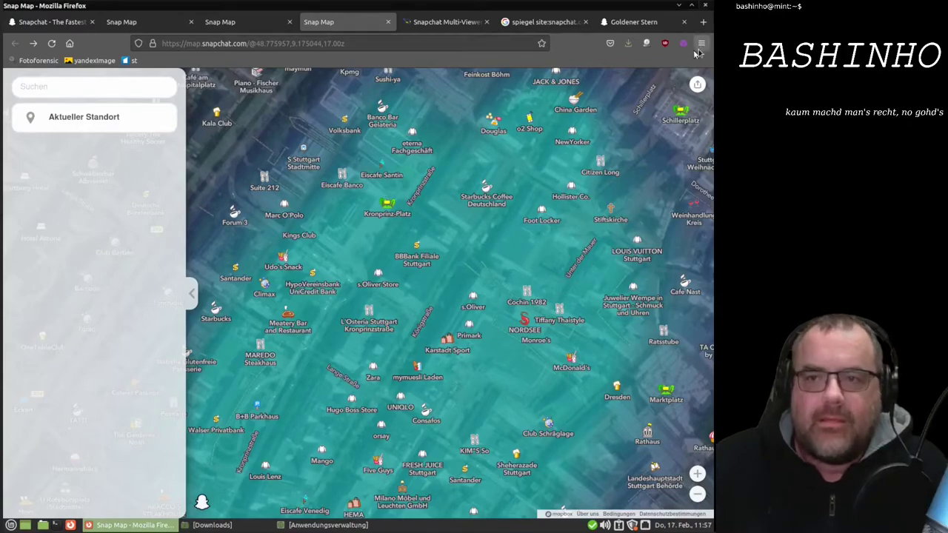
# Open Firefox's Werkzeuge für Web-Entwickler and replay the snap to record its network requests
pyautogui.click(701, 43)
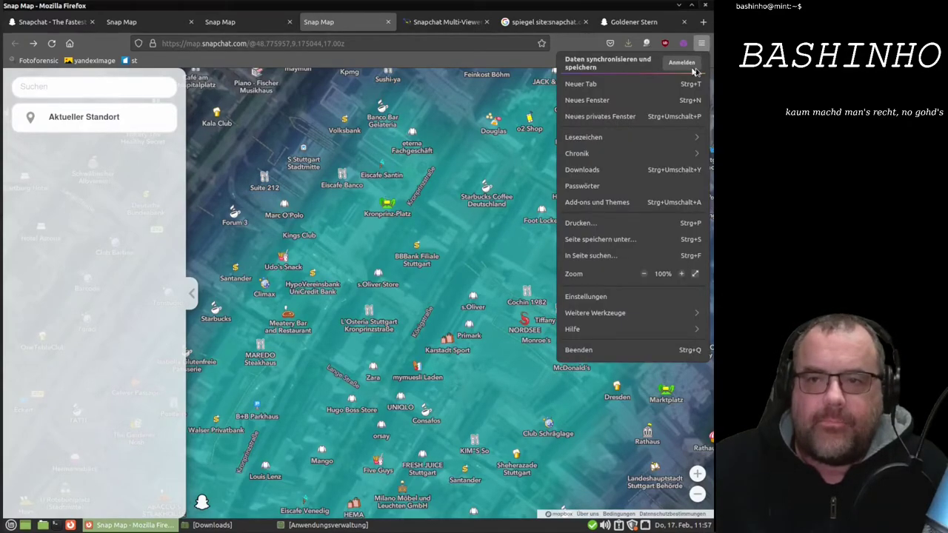
pyautogui.click(629, 316)
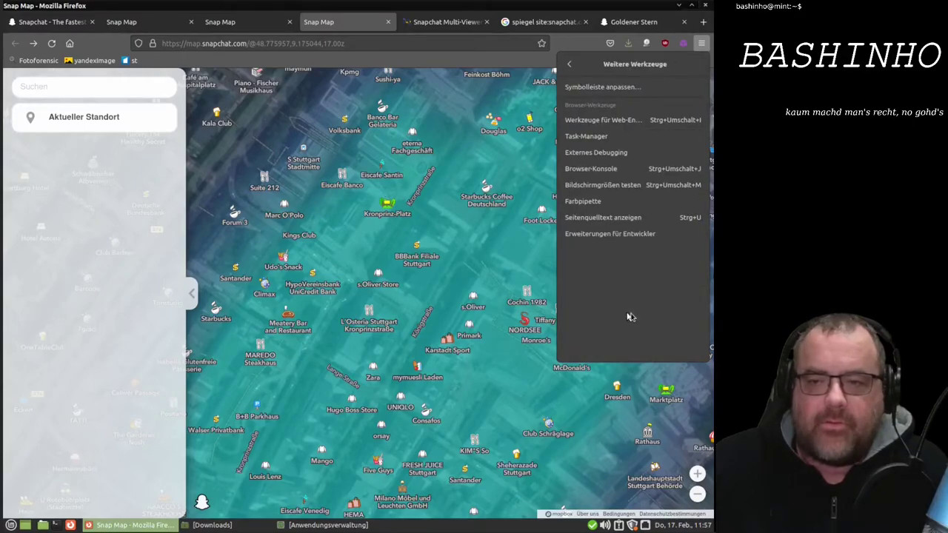
pyautogui.click(608, 121)
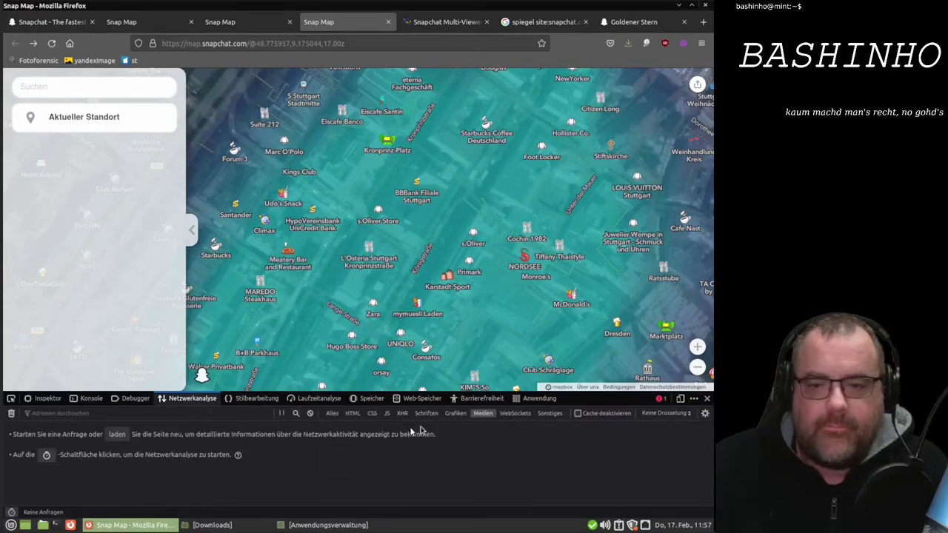
pyautogui.click(289, 295)
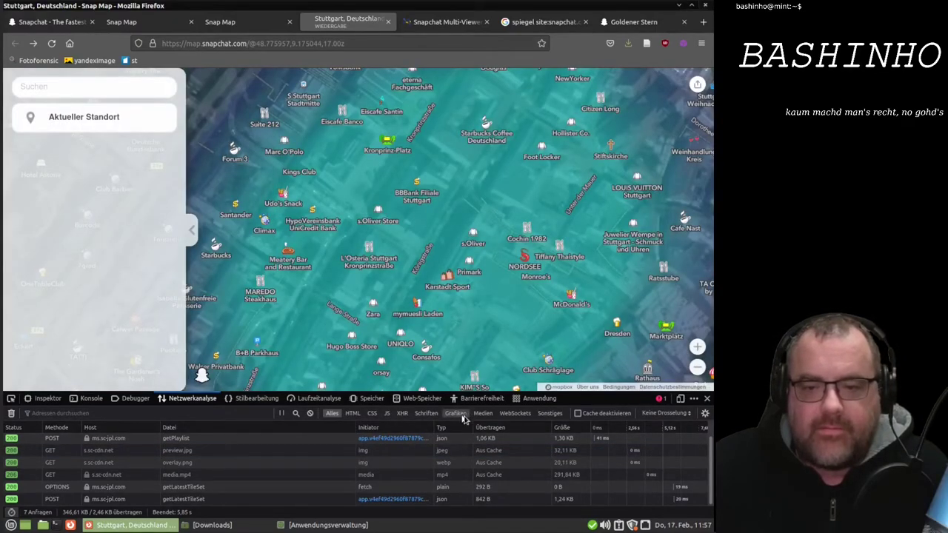
# Filter Netzwerkanalyse to Medien and open media.mp4 in a new tab
pyautogui.click(481, 413)
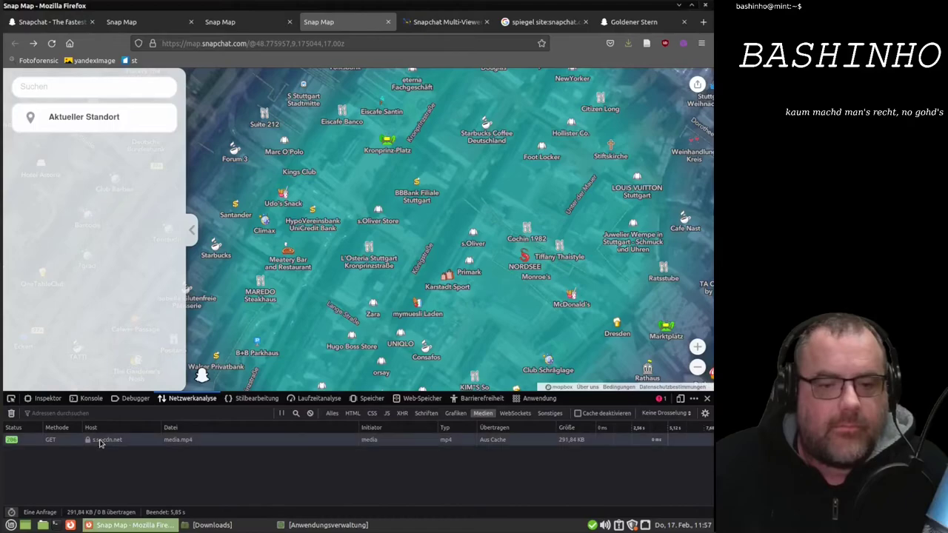
pyautogui.rightClick(187, 445)
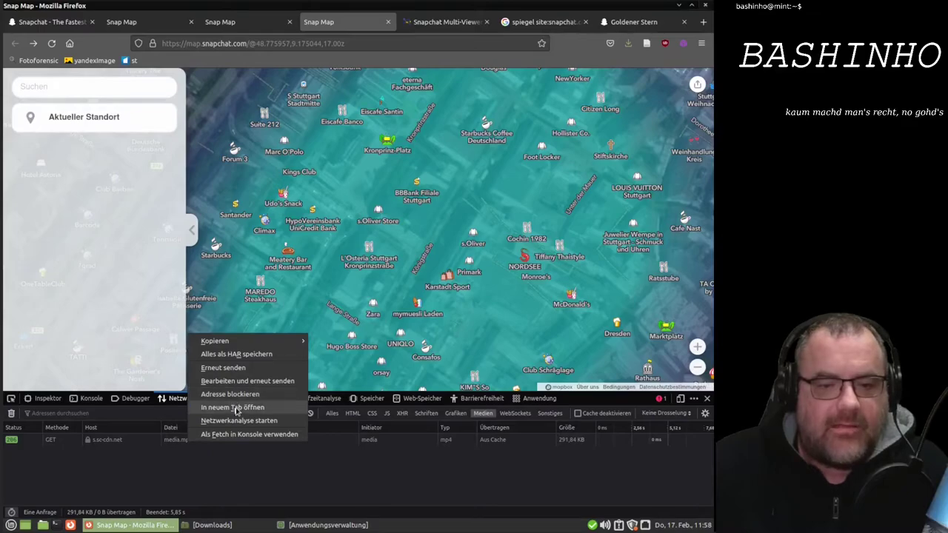
pyautogui.click(236, 408)
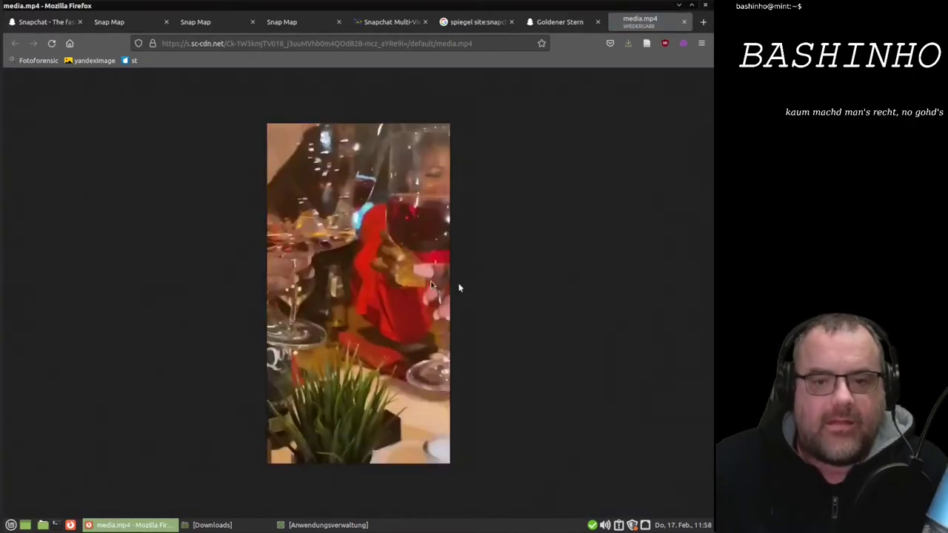
# Leave the raw media.mp4 video for the Snapchat Multi-Viewer with Karlsruhe, Ludwigsburg and Stuttgart maps
pyautogui.rightClick(382, 261)
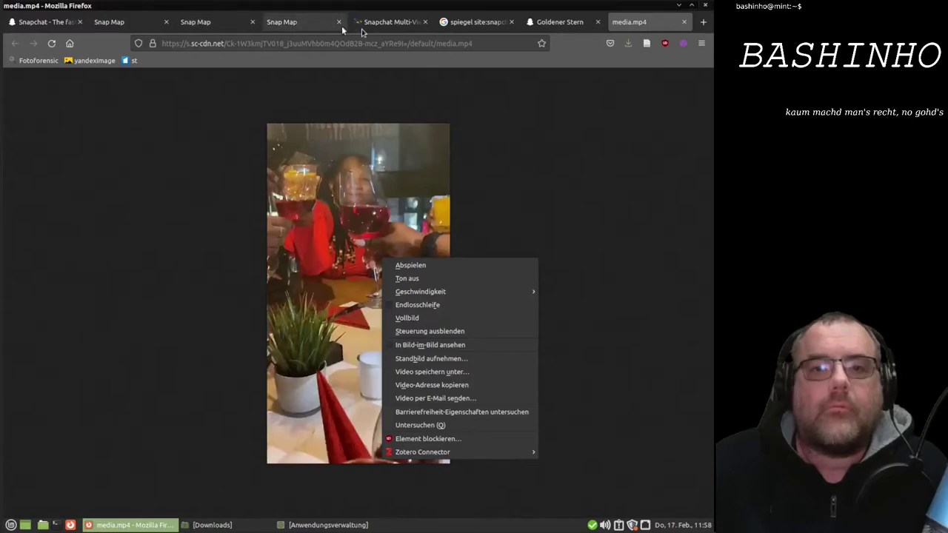
pyautogui.click(395, 58)
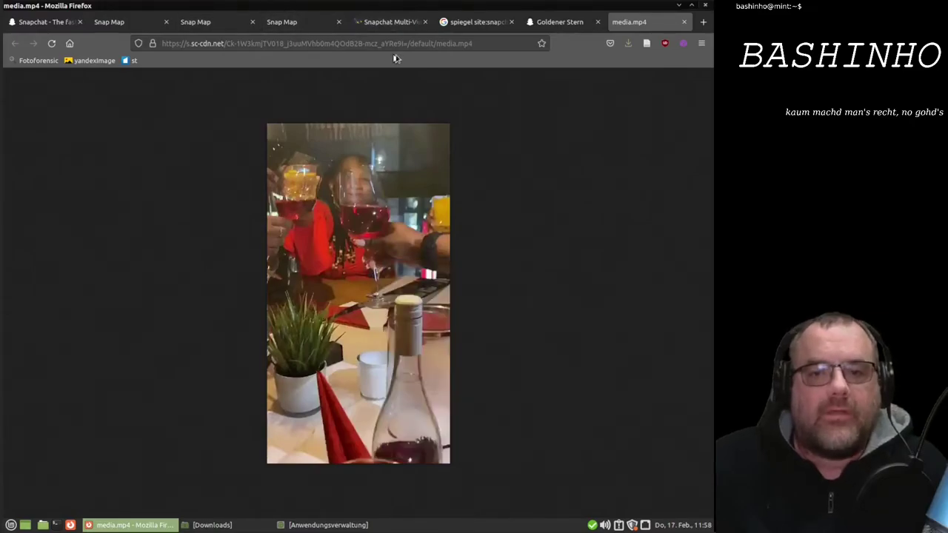
pyautogui.click(385, 23)
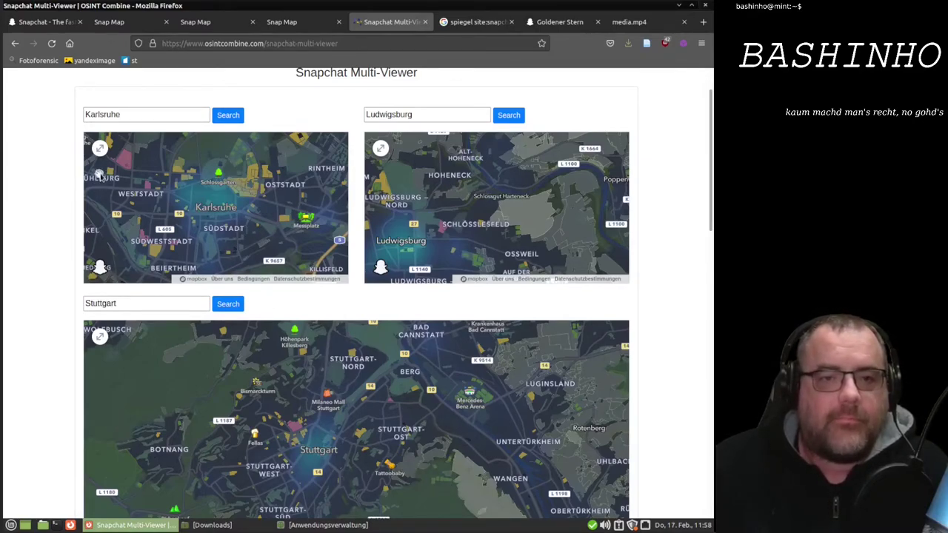
# Open the Karlsruhe map in its own Snap Map tab, then show the 'spiegel site:snapchat.com' Google results
pyautogui.click(101, 148)
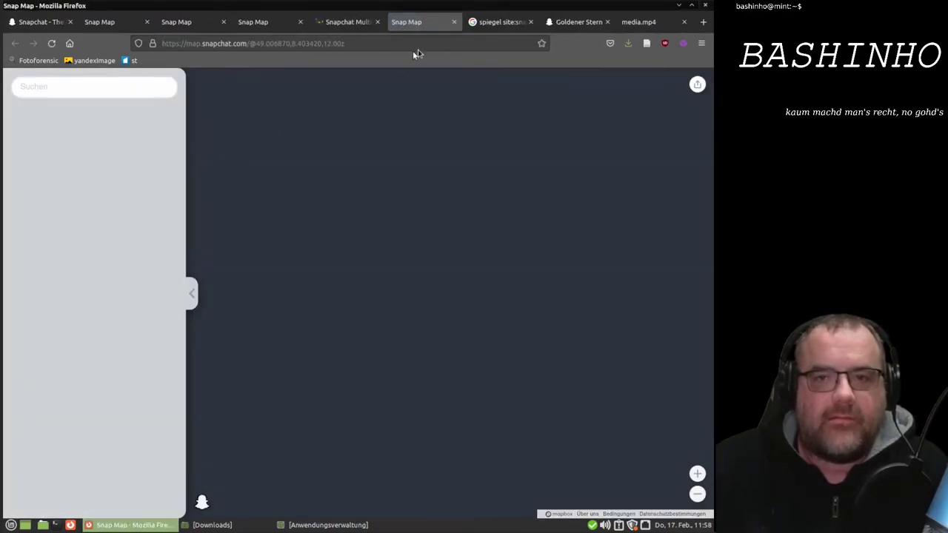
pyautogui.click(333, 22)
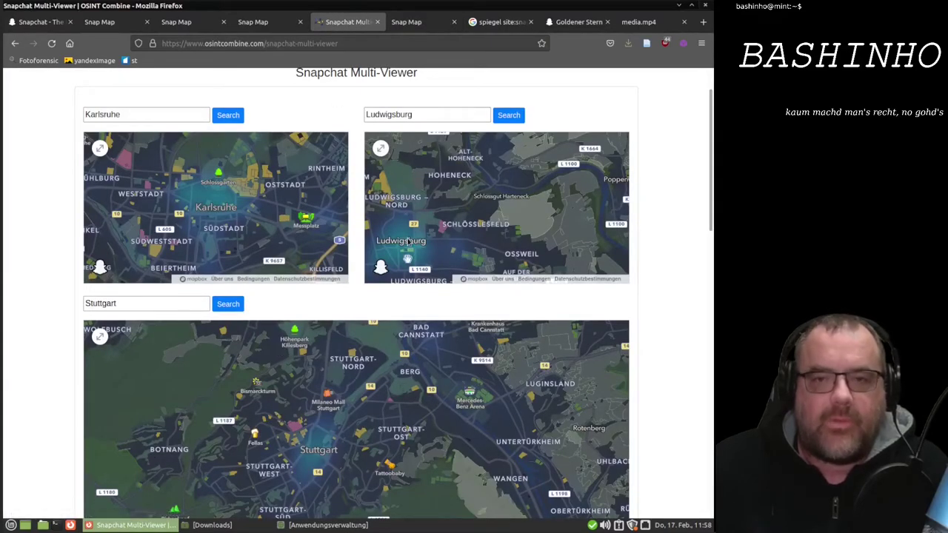
pyautogui.click(495, 30)
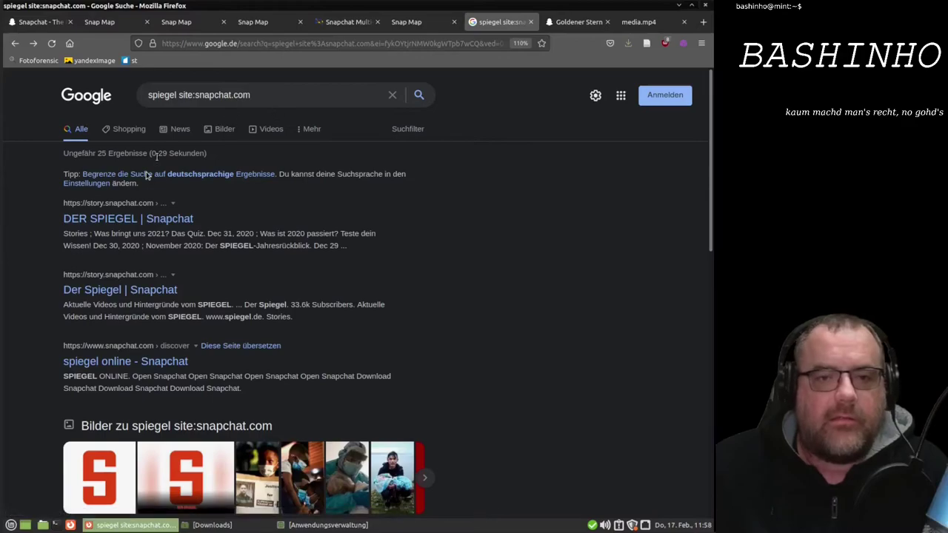
# Open the 'DER SPIEGEL | Snapchat' story page from the Google results
pyautogui.click(150, 220)
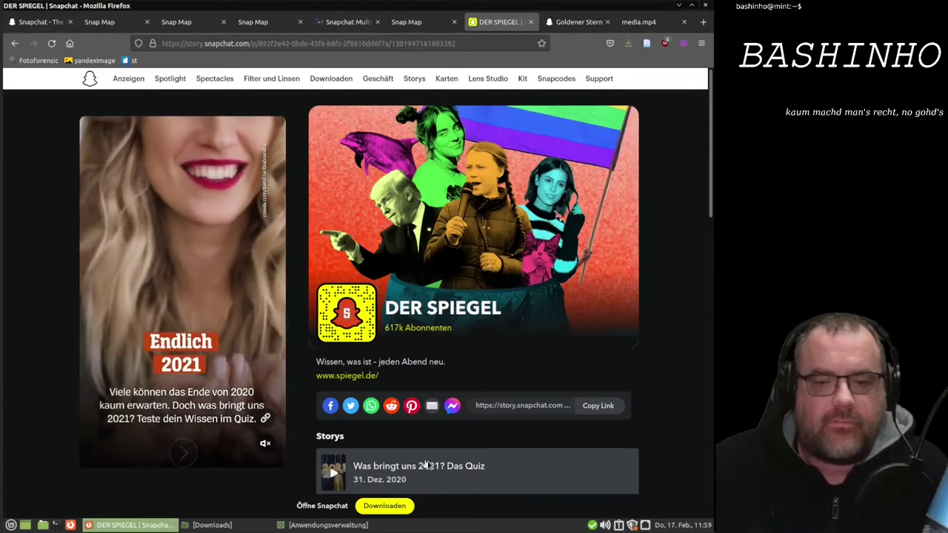
# Open Firefox's Netzwerkanalyse for the DER SPIEGEL story page
pyautogui.scroll(-3, 426, 464)
pyautogui.scroll(-4, 426, 385)
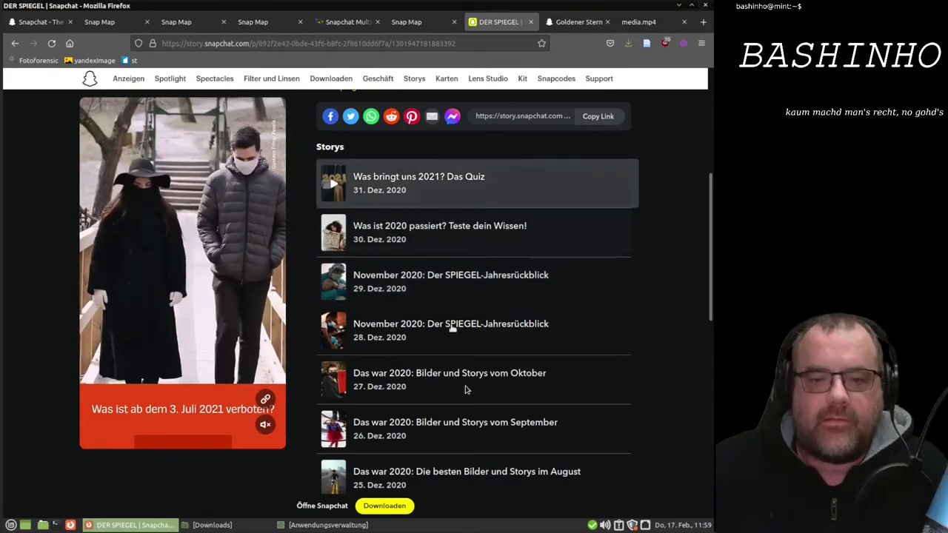
pyautogui.click(701, 43)
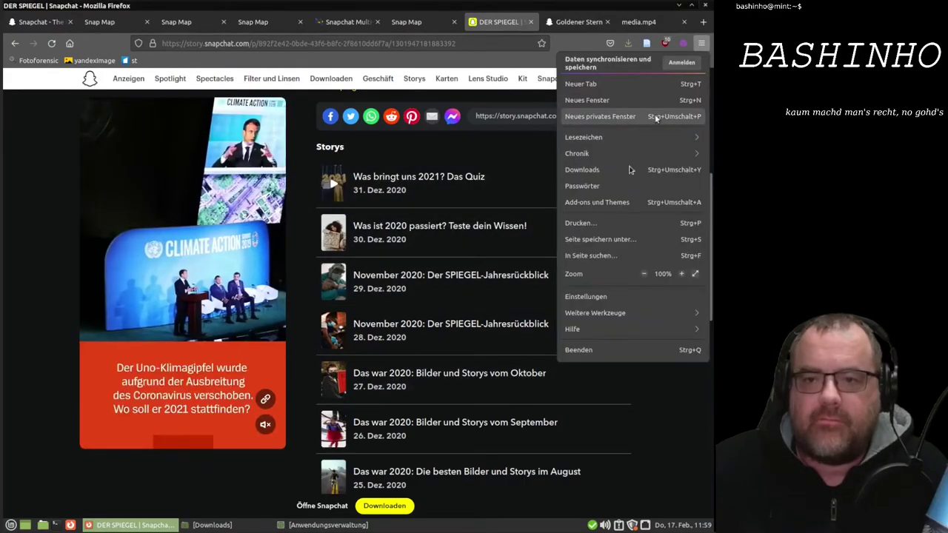
pyautogui.click(602, 313)
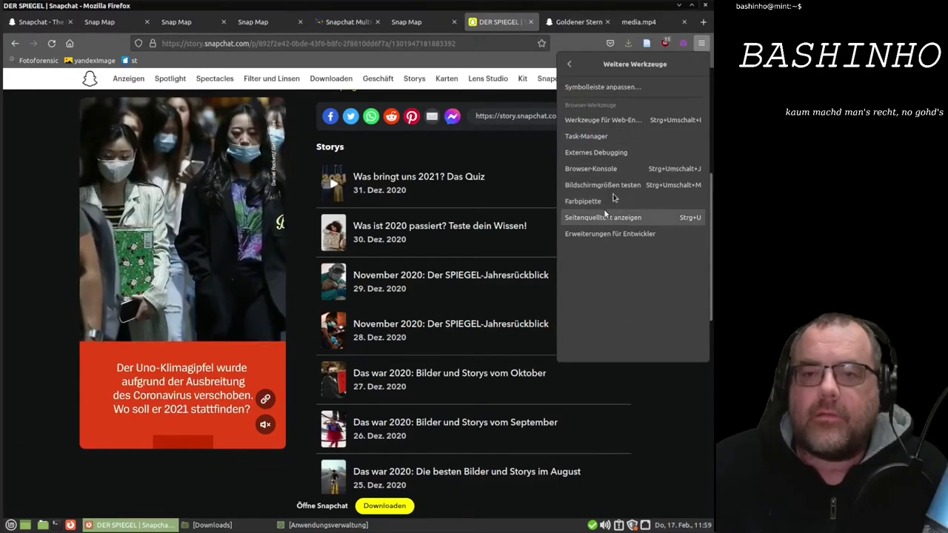
pyautogui.click(601, 119)
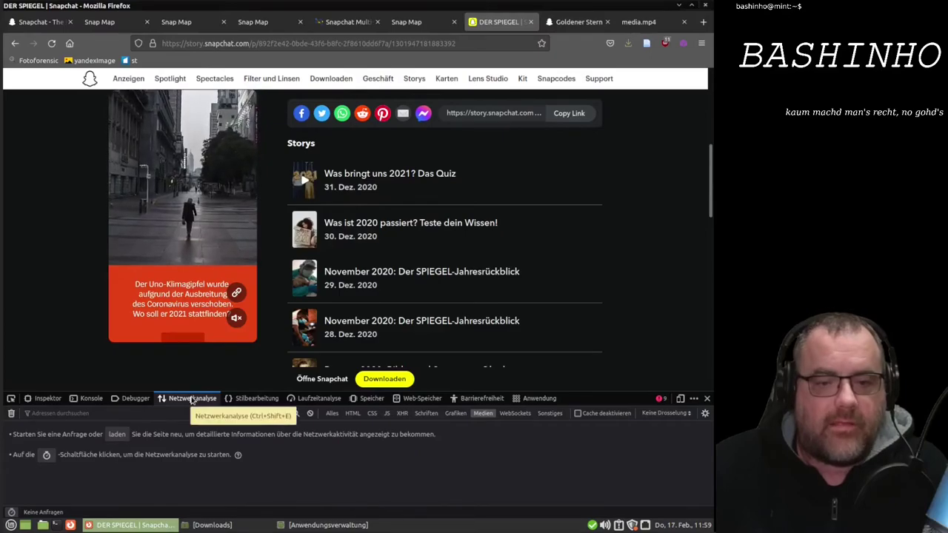
# Filter the requests to Medien and open the first mp4 in a new tab
pyautogui.click(483, 413)
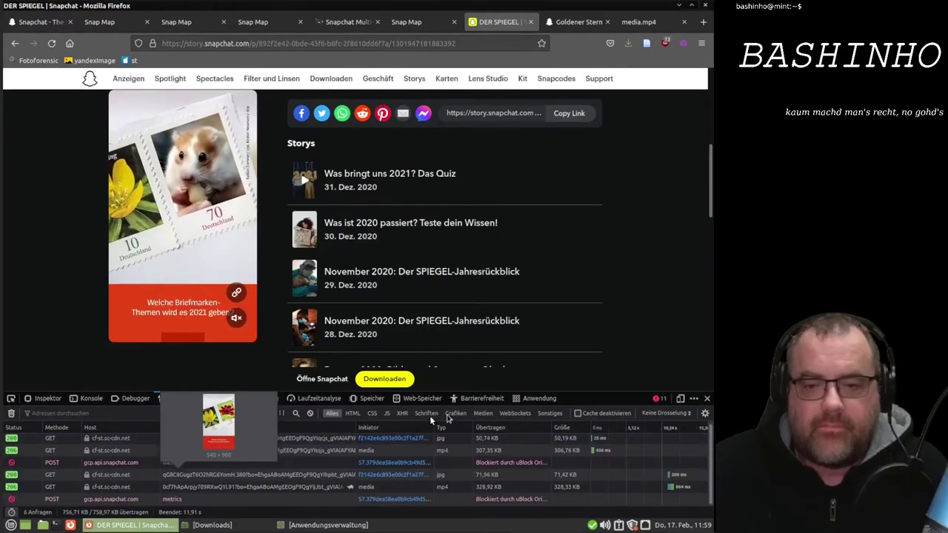
pyautogui.click(482, 413)
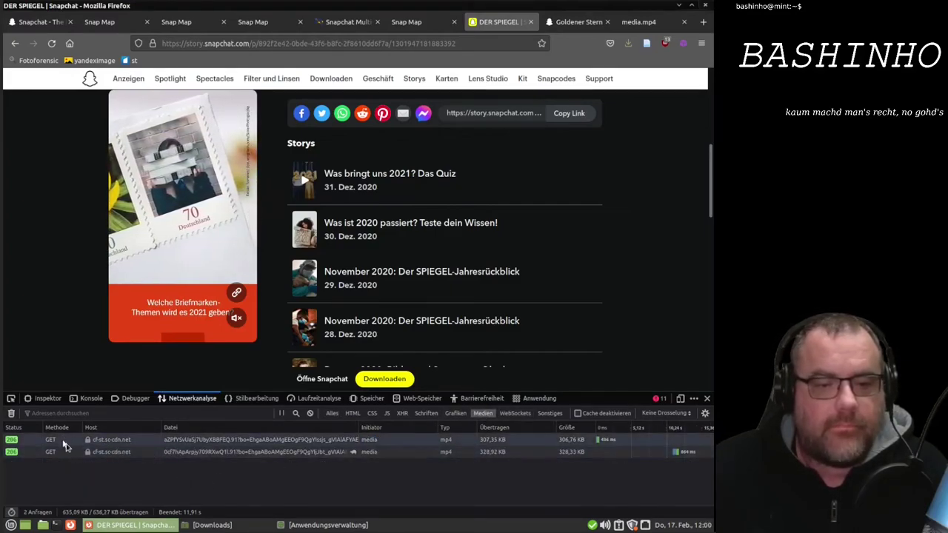
pyautogui.rightClick(126, 444)
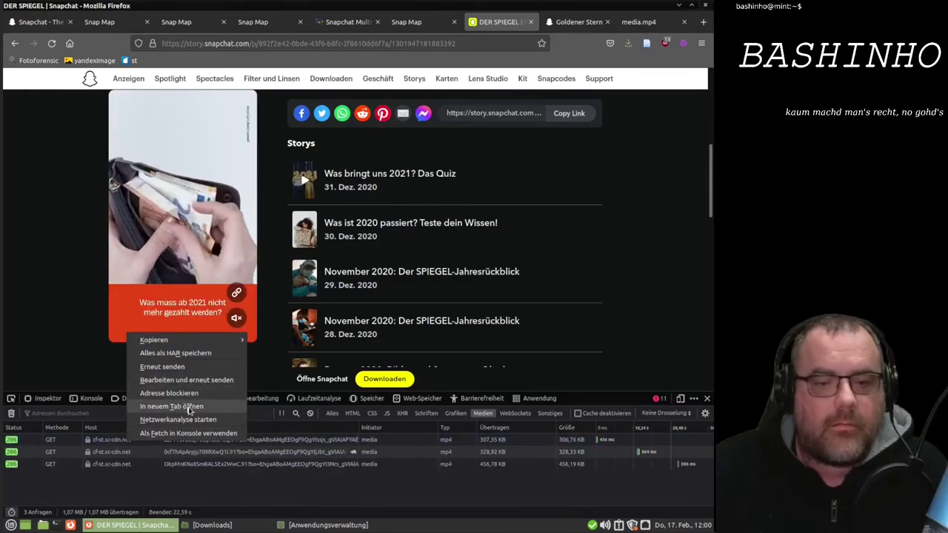
pyautogui.click(188, 405)
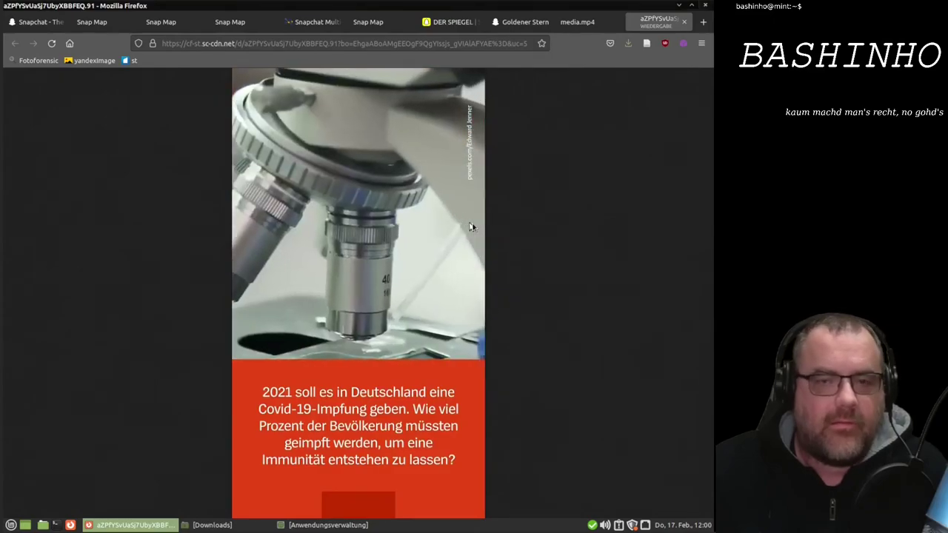
pyautogui.rightClick(330, 213)
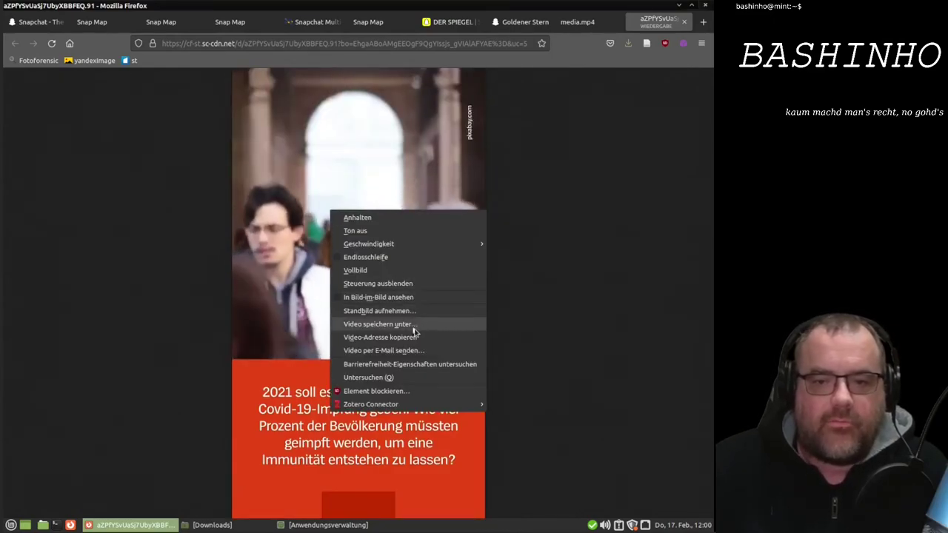
pyautogui.click(593, 283)
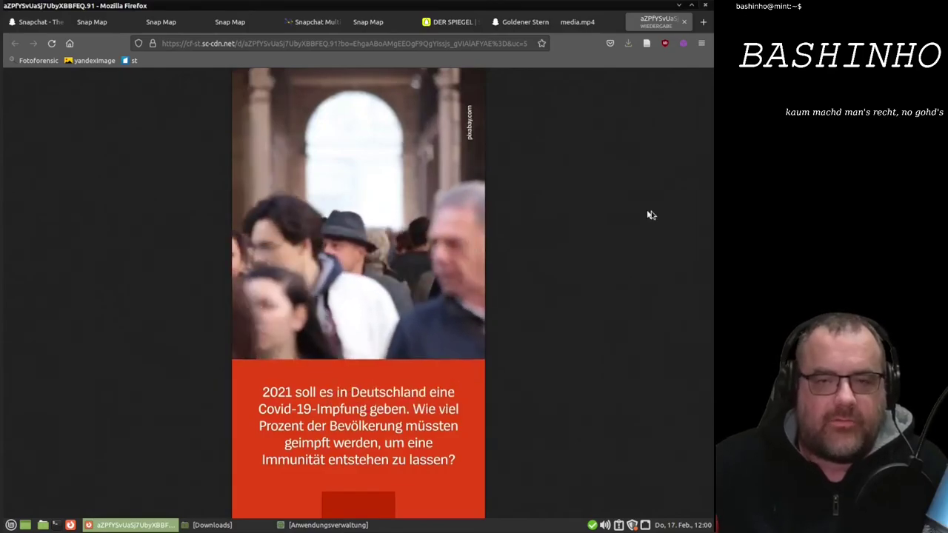